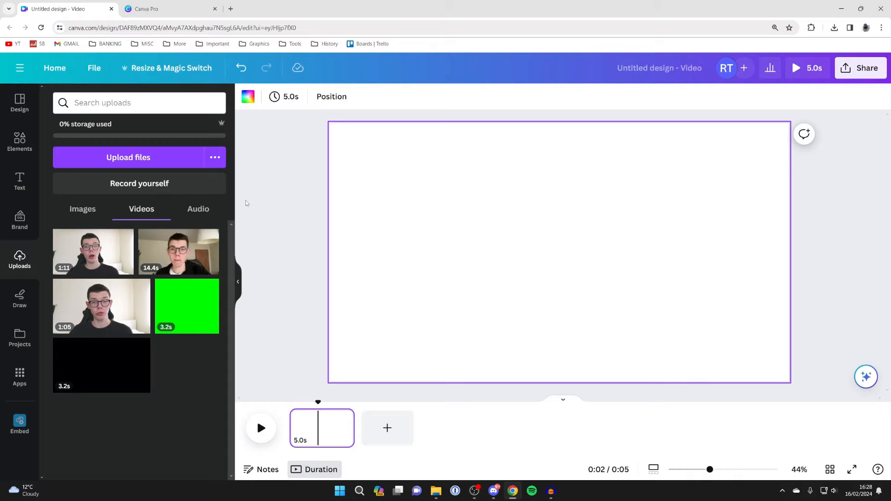
Fill the page with the uploaded tropical beach photo as its background.
left_click(82, 209)
mouse_move(94, 306)
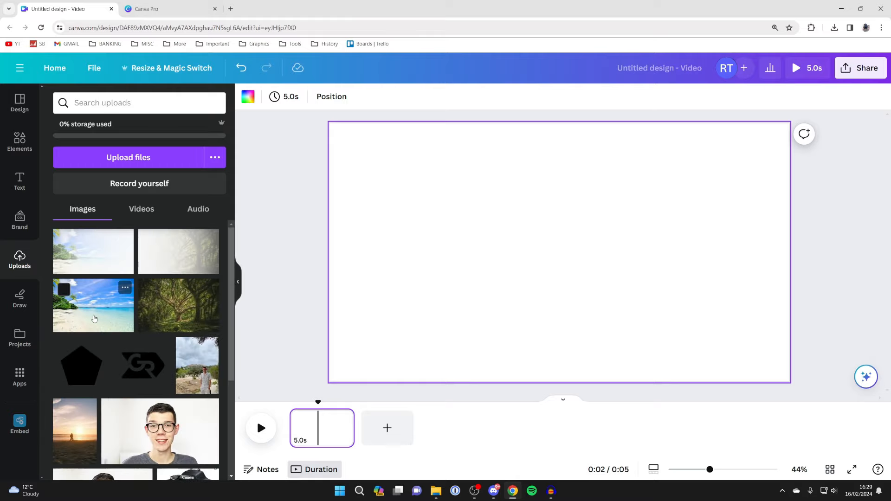
left_click_drag(91, 307, 301, 428)
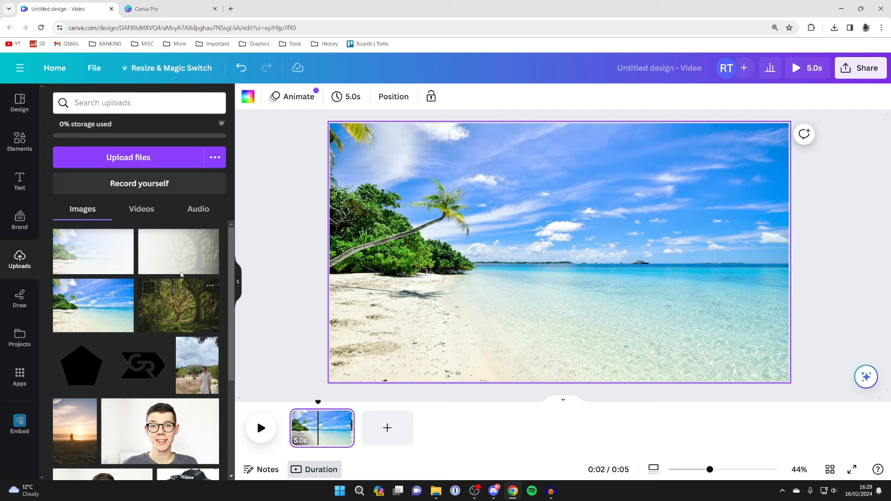
Add the first uploaded talking-head video onto the page over the beach.
left_click(141, 208)
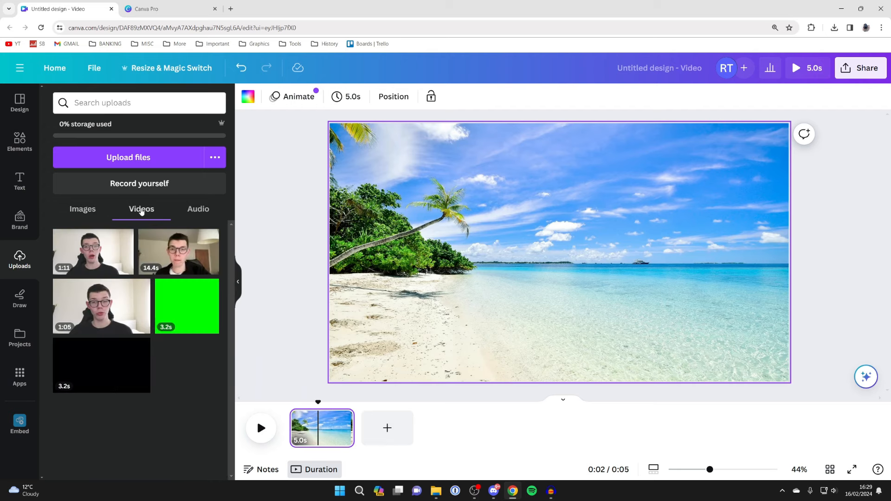
mouse_move(92, 251)
mouse_move(90, 254)
left_mouse_down()
mouse_move(428, 179)
mouse_move(424, 173)
left_mouse_up()
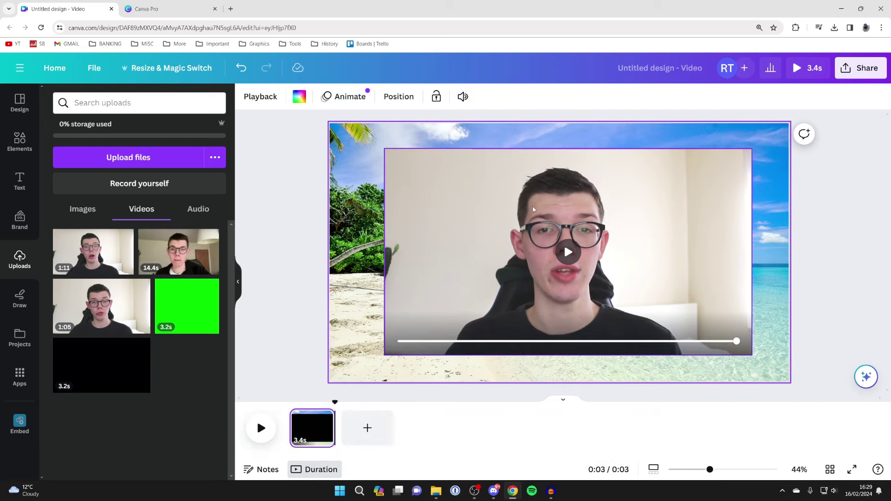
Show the video's own timing track and start enlarging it toward the top-left.
right_click(533, 204)
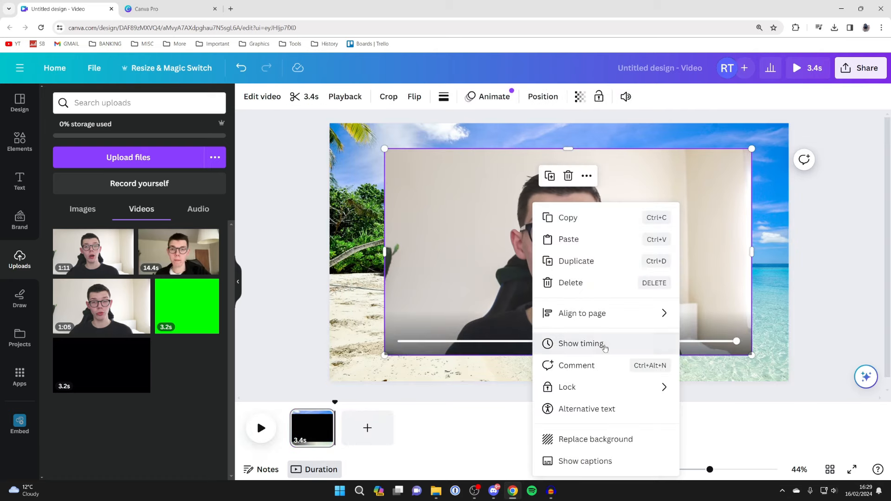
left_click(605, 346)
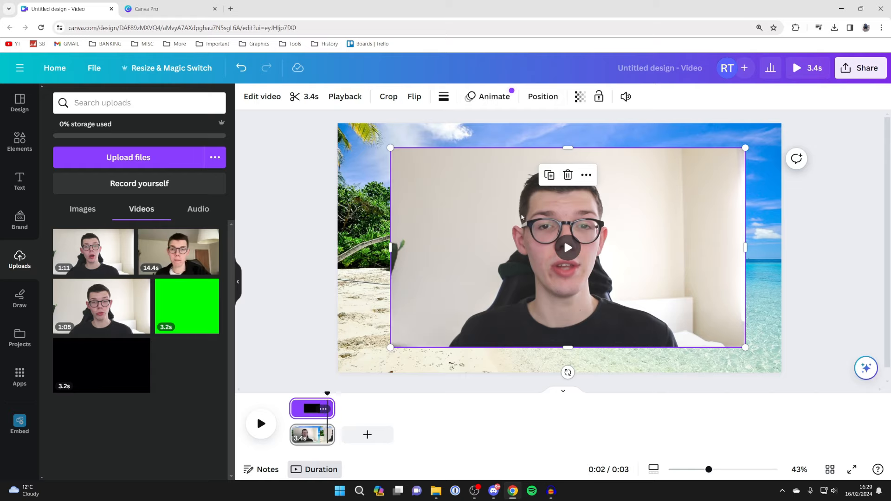
left_click_drag(390, 149, 339, 126)
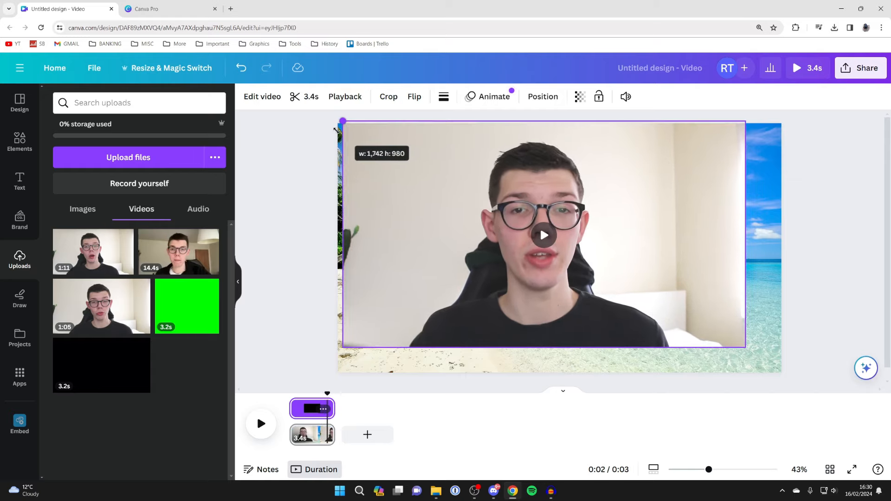
Stretch the talking-head video to cover the whole page and bring up its effects.
left_click_drag(745, 346, 781, 373)
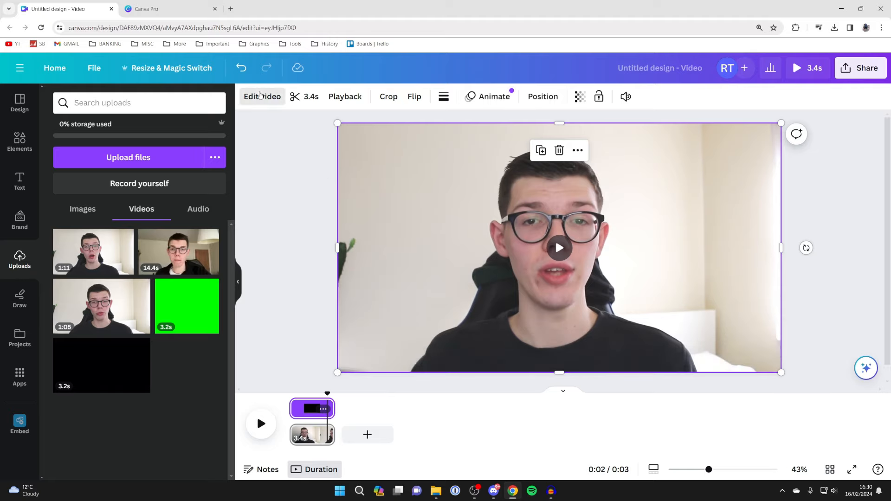
left_click(262, 96)
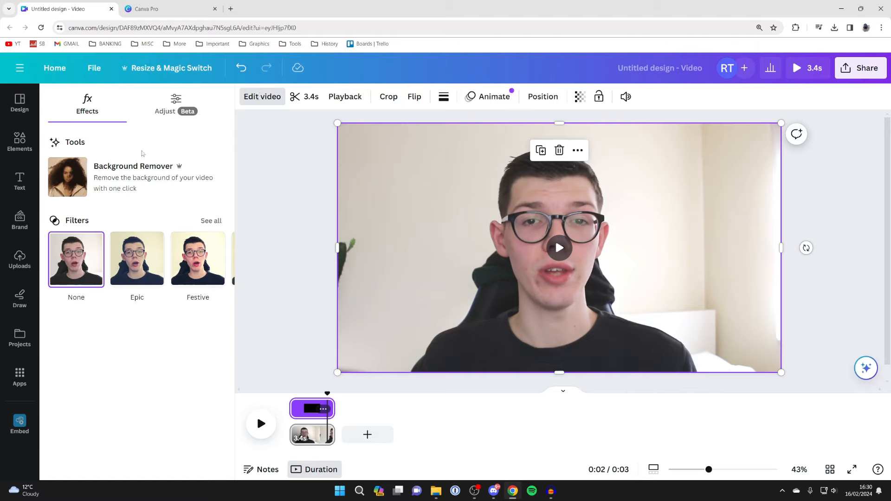
left_click(166, 9)
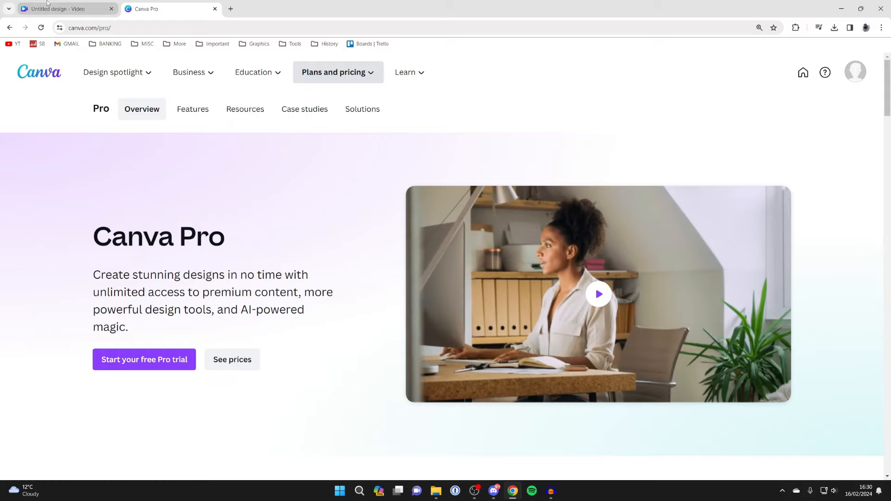
left_click(58, 8)
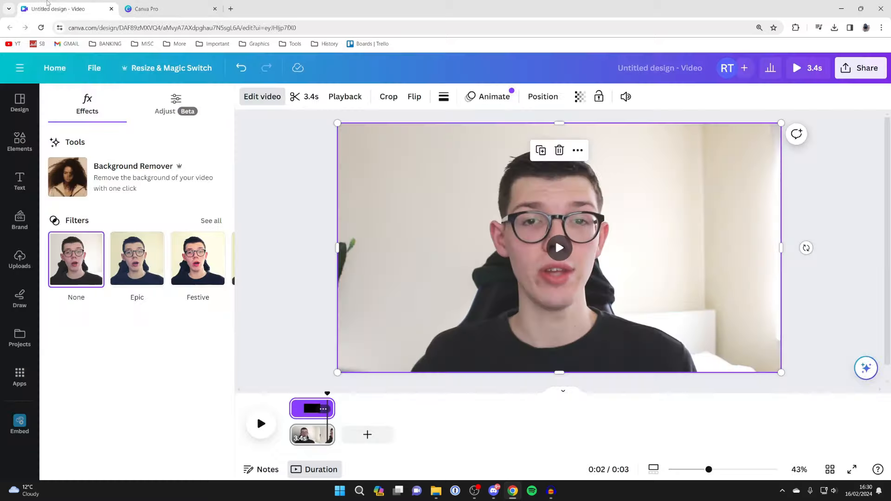
Apply Background Remover so the speaker appears over the beach photo.
left_click(156, 183)
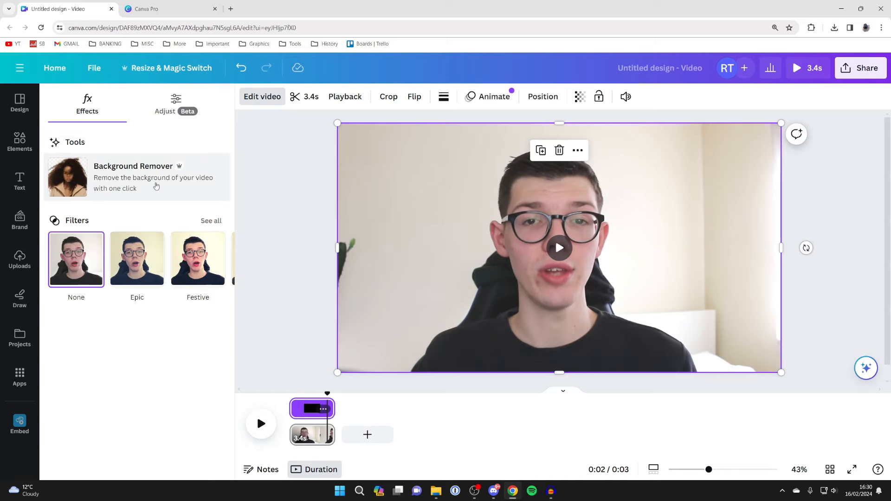